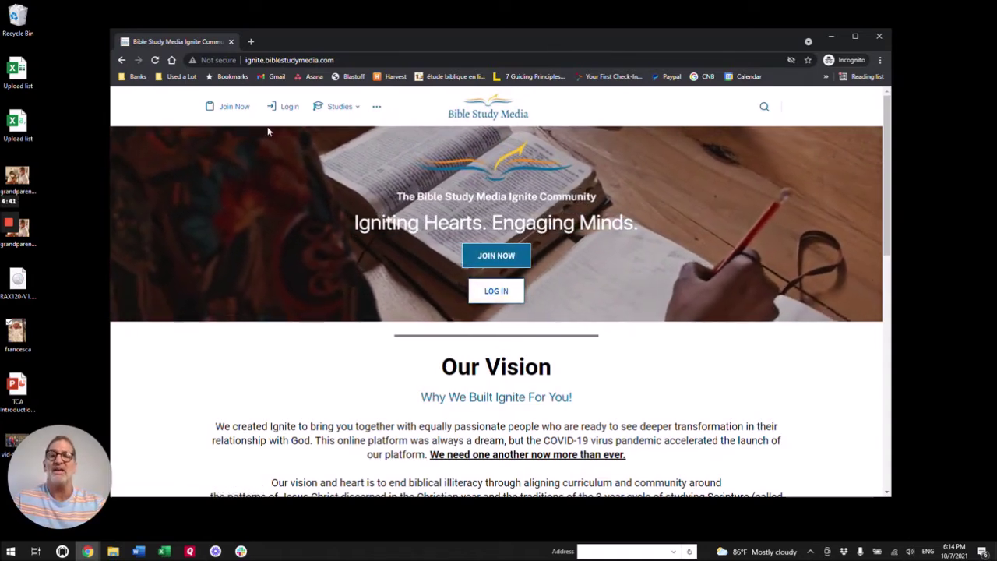
Step: Go from the home page's JOIN NOW through the registration form to the $9.99/month BSM Ignite Membership checkout
left_click(486, 258)
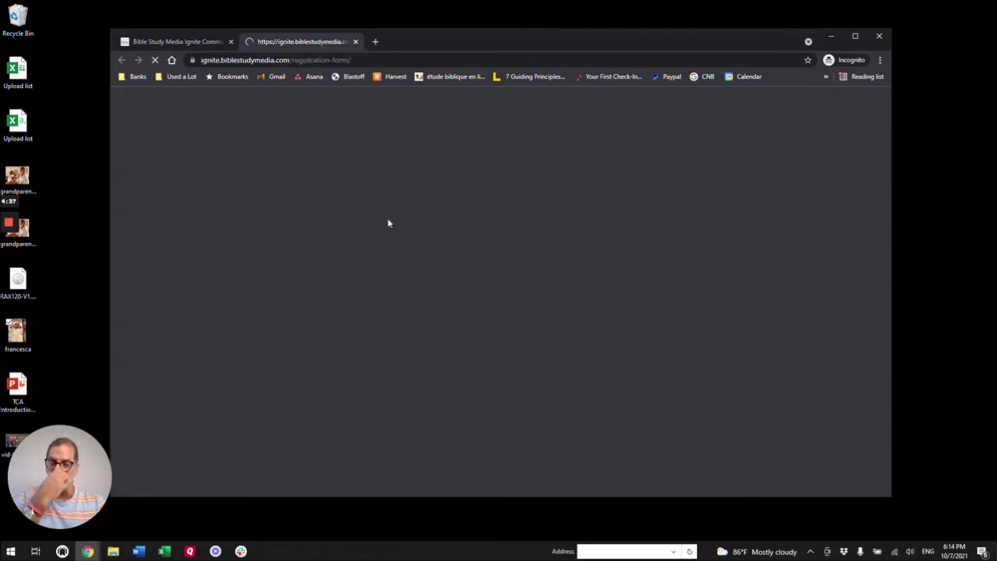
scroll(498, 232, "down", 2)
scroll(499, 232, "down", 5)
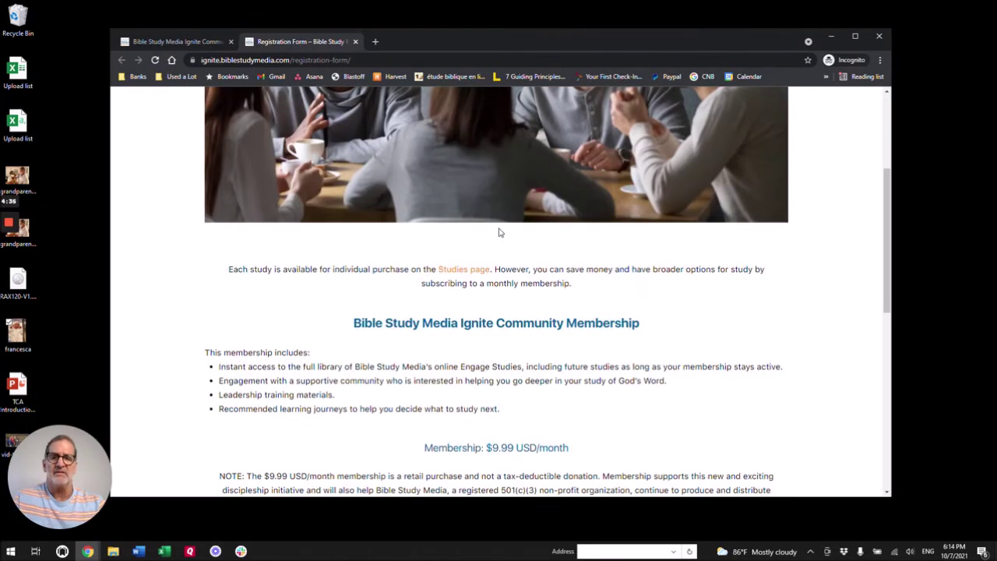
left_click(517, 287)
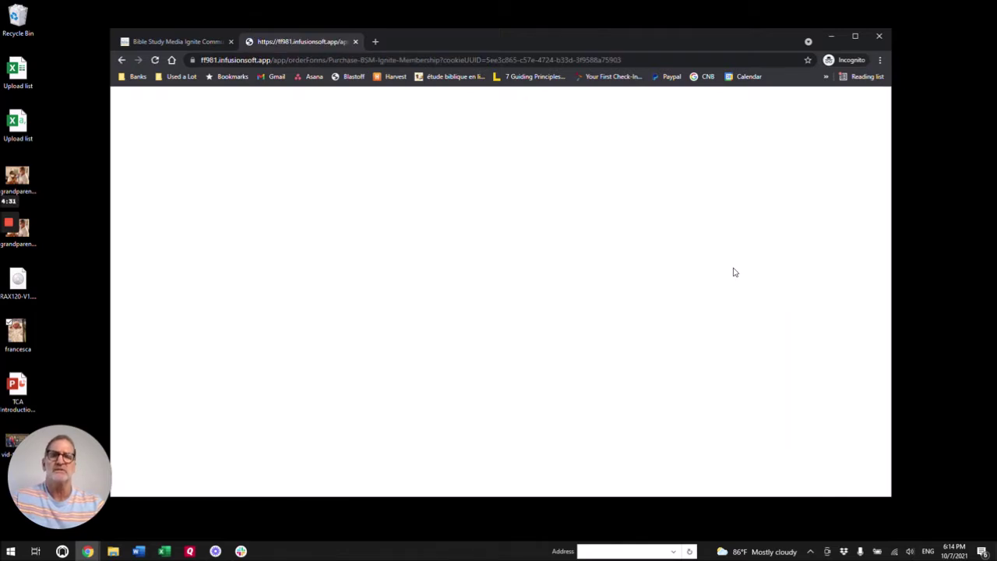
scroll(486, 267, "down", 2)
scroll(481, 276, "up", 2)
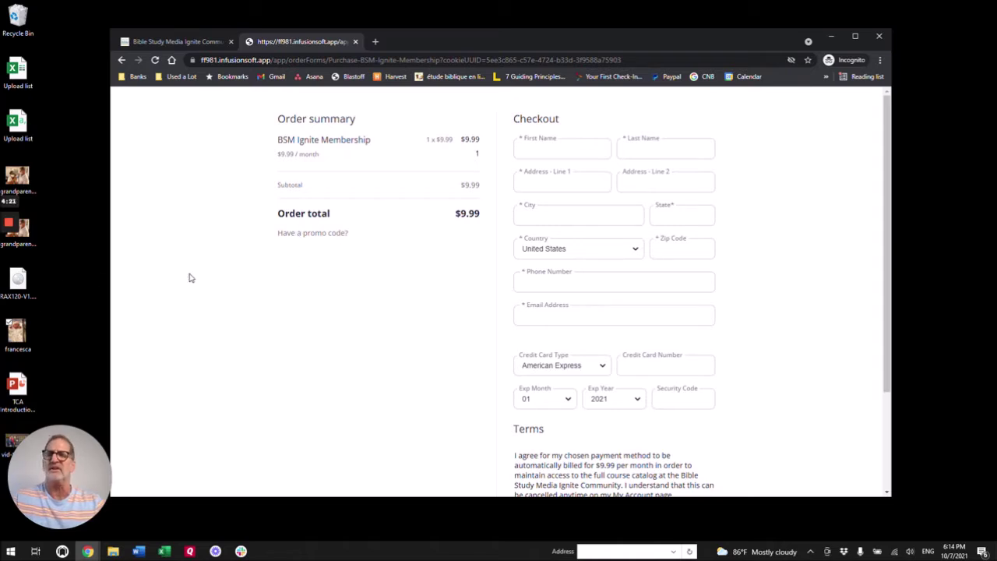
scroll(401, 287, "down", 1)
scroll(398, 290, "up", 1)
Step: Enter the buyer's first and last name and a Miami, FL billing address with zip code
mouse_move(9, 261)
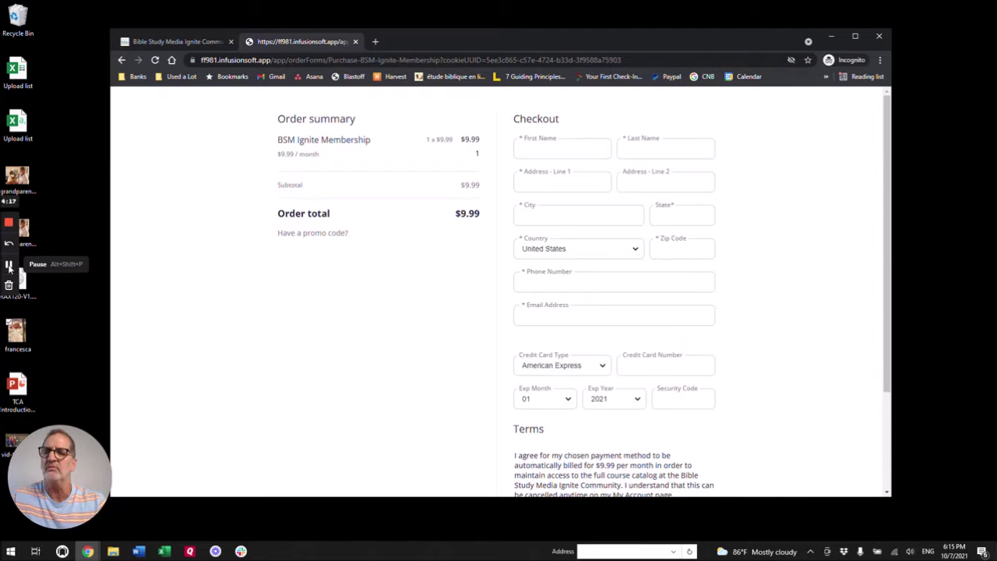
left_click(10, 266)
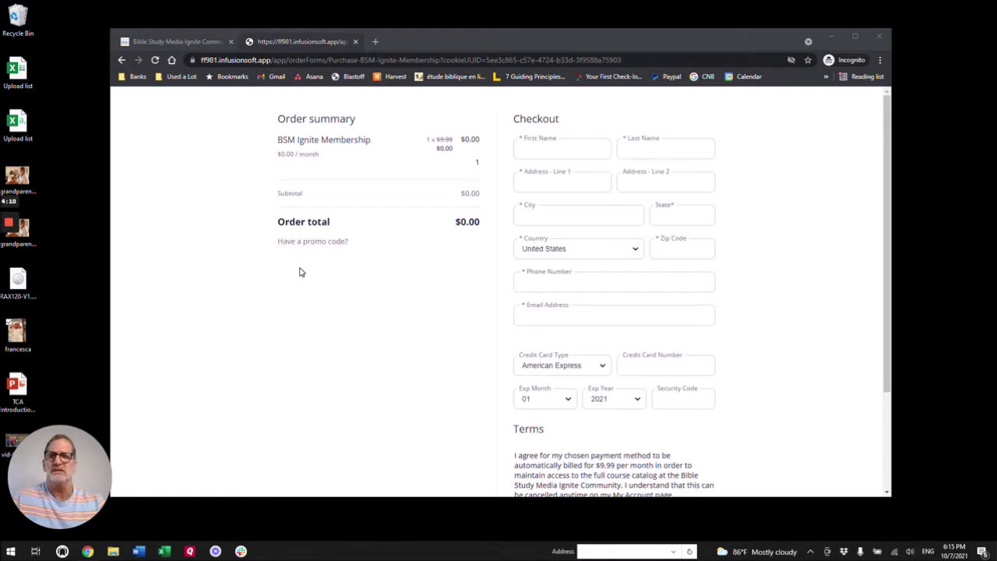
left_click(562, 149)
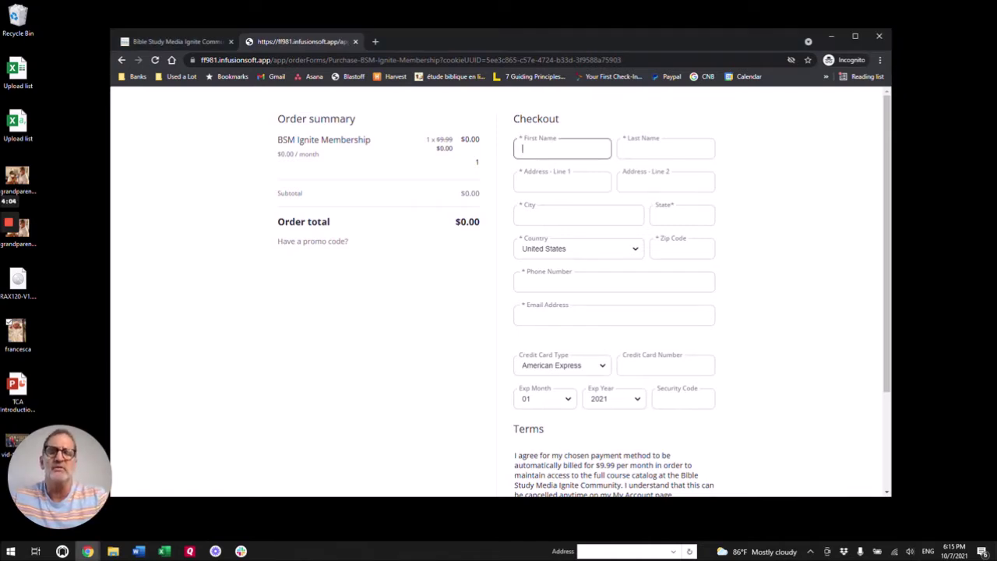
type("Matt")
key("Tab")
type("Test")
key("Tab")
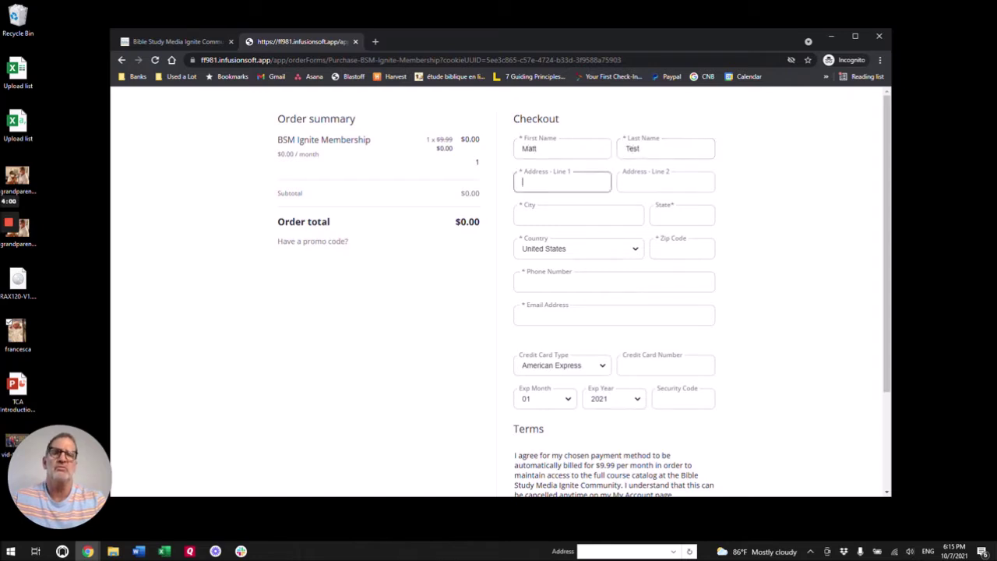
type("1 Main")
key("Tab")
key("Tab")
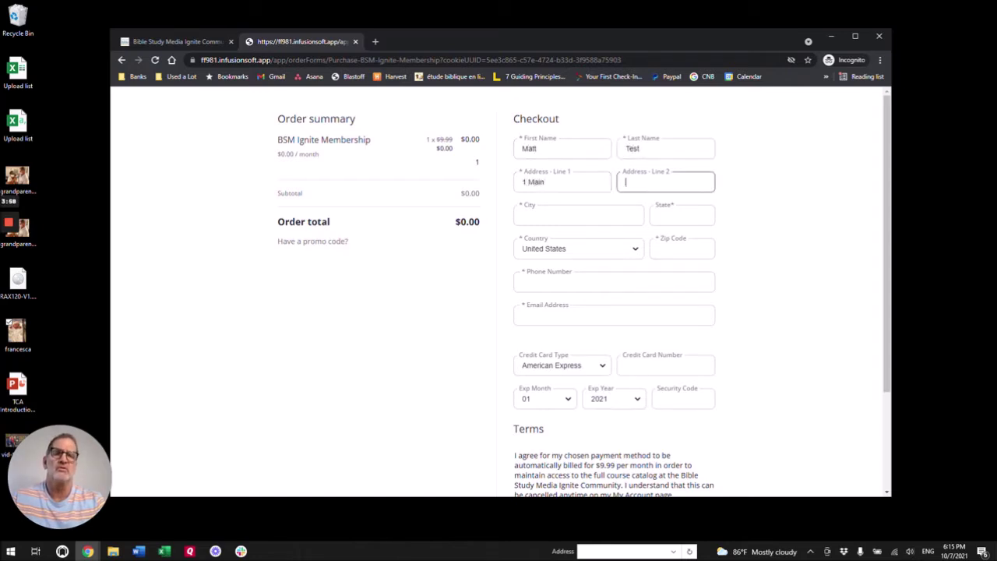
type("Miami")
key("Tab")
type("FL")
key("Tab")
type("33166")
Step: Fill in the buyer's phone number and e-mail address
key("Tab")
type("305-88-8")
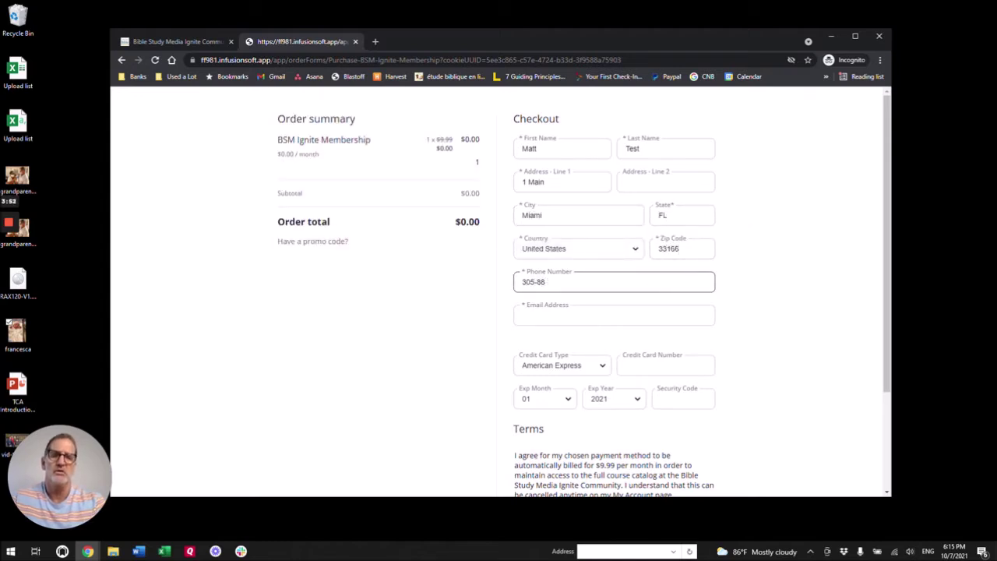
key("Tab")
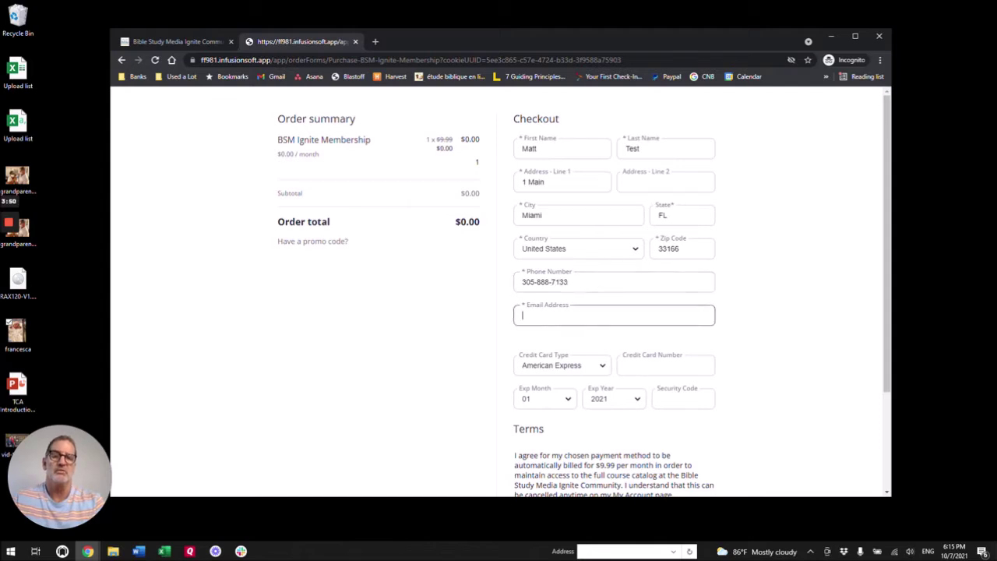
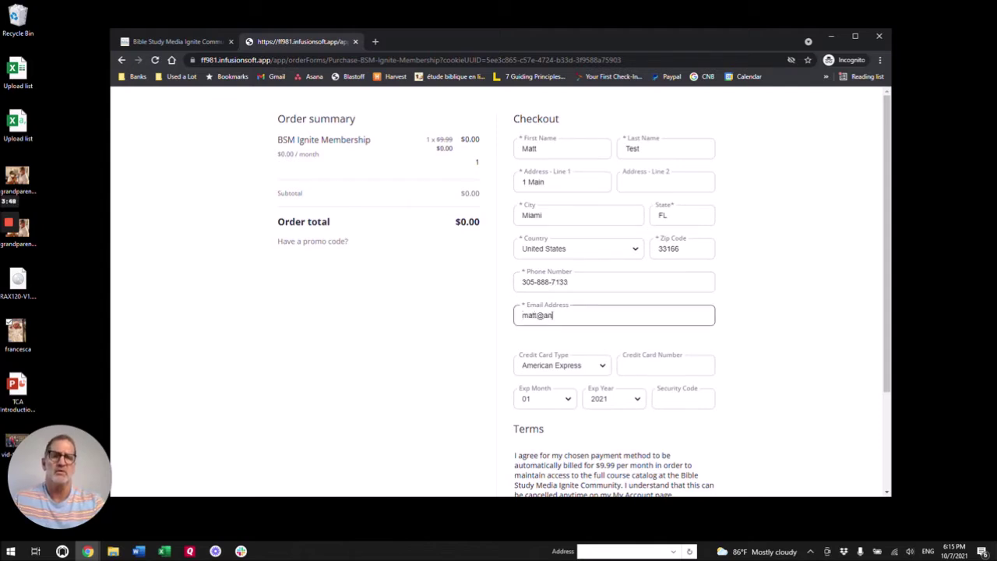
Step: Enter the test card number, expiry year 2028 and the card security code
left_click(665, 364)
type("4111111111111111")
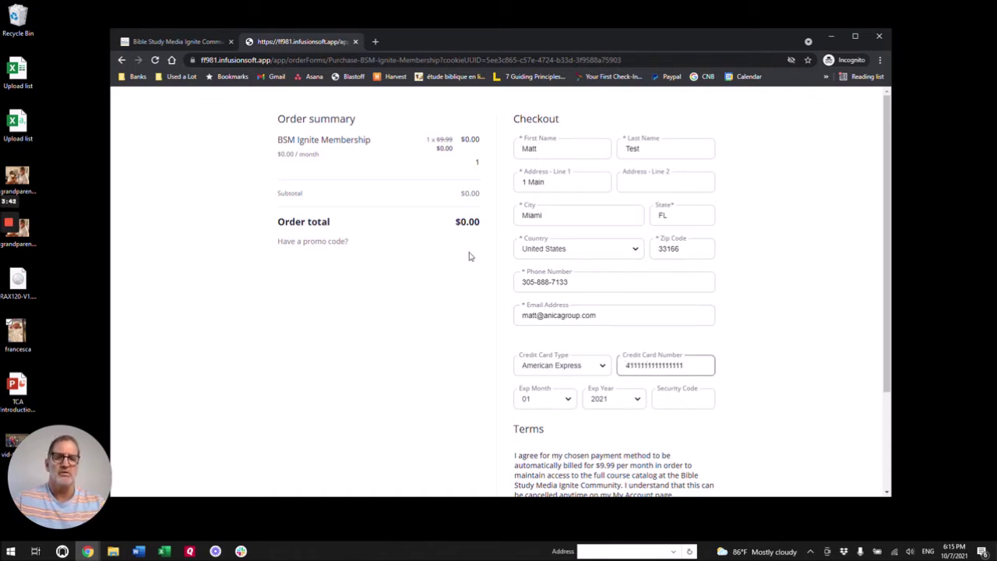
left_click(616, 401)
left_click(608, 264)
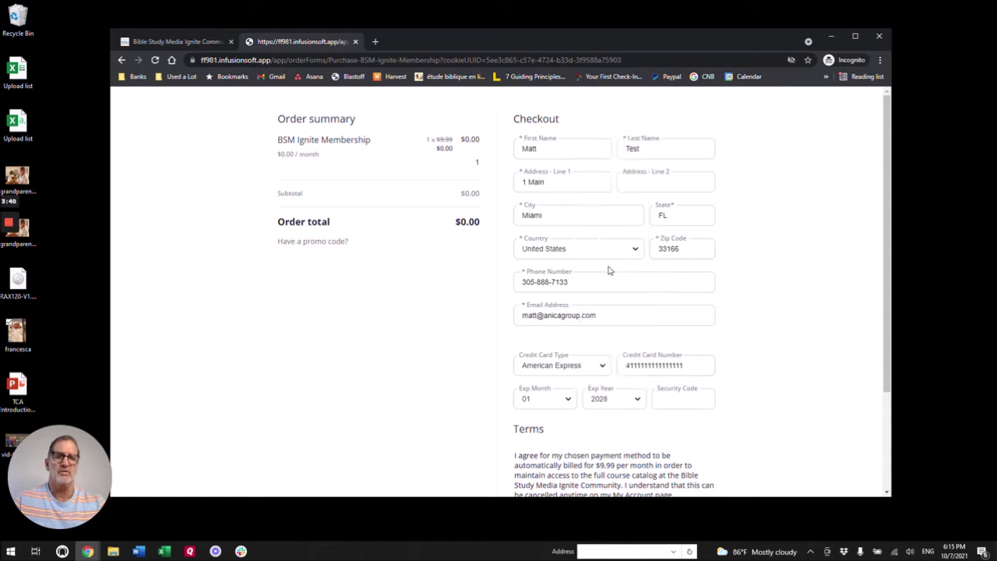
left_click(675, 407)
type("123")
Step: Accept the membership purchase terms and place the $0.00 order
scroll(526, 383, "down", 3)
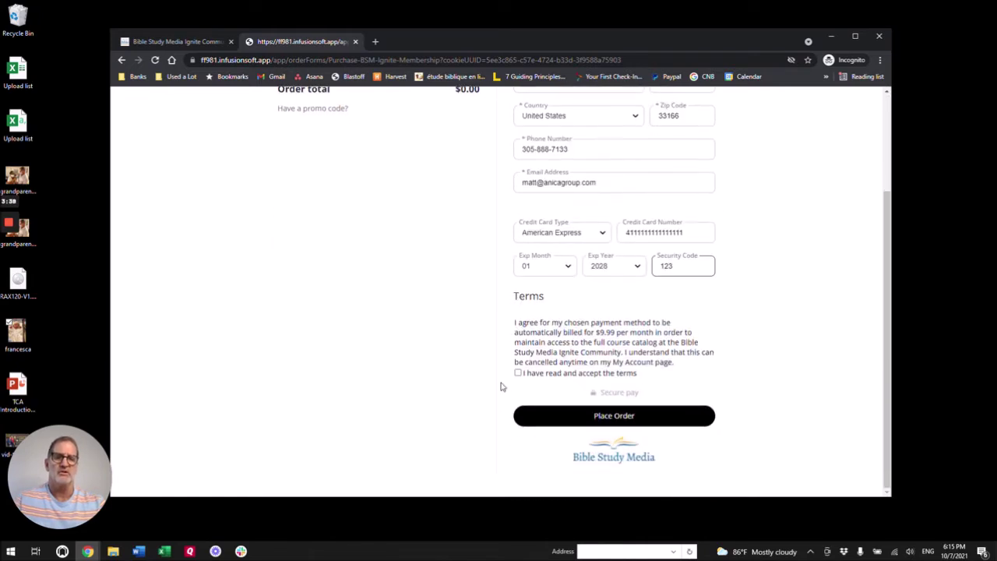
left_click(518, 374)
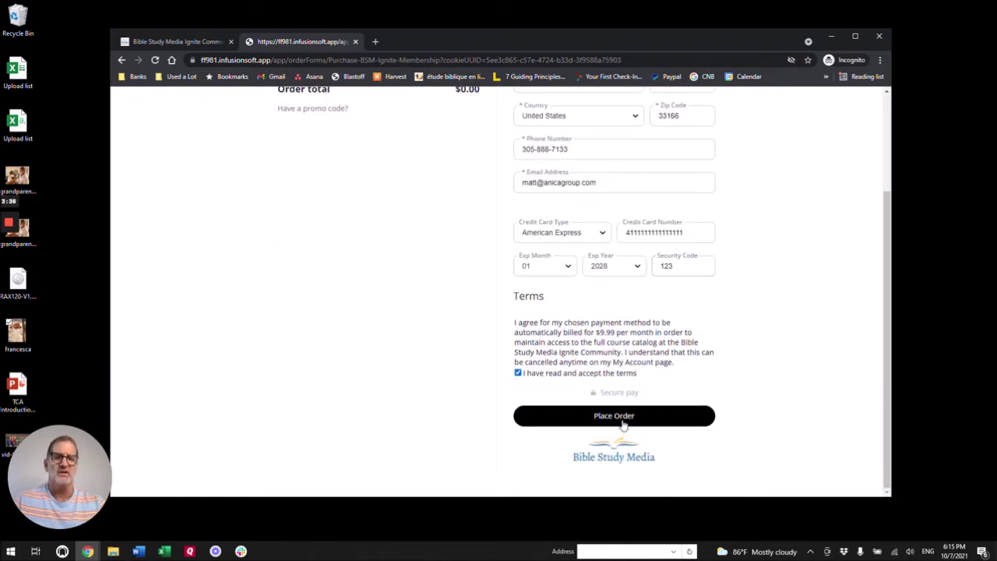
left_click(623, 422)
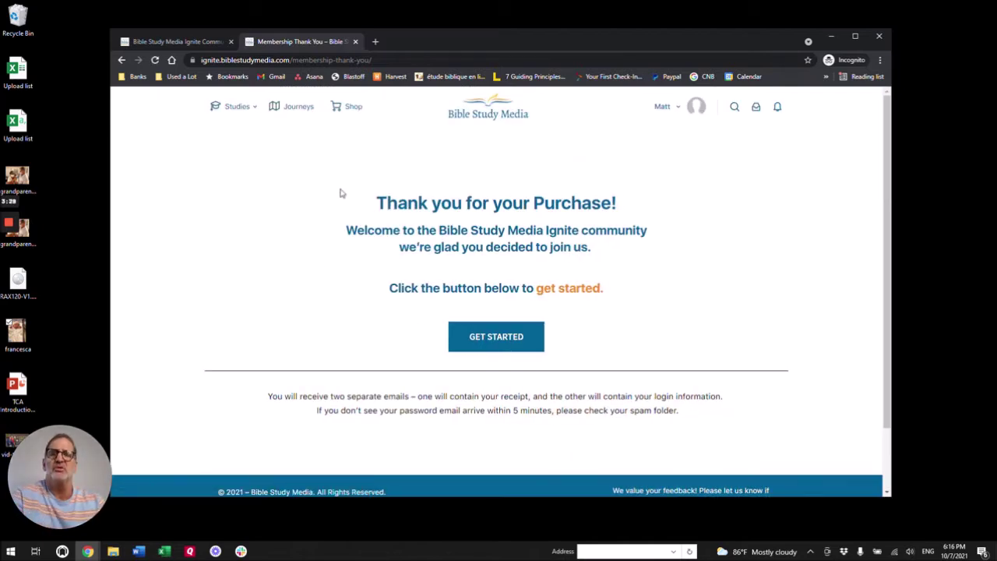
Step: Check the thank-you page's web address and the member account menu, then continue to Studies
left_click(293, 60)
left_click_drag(294, 60, 374, 60)
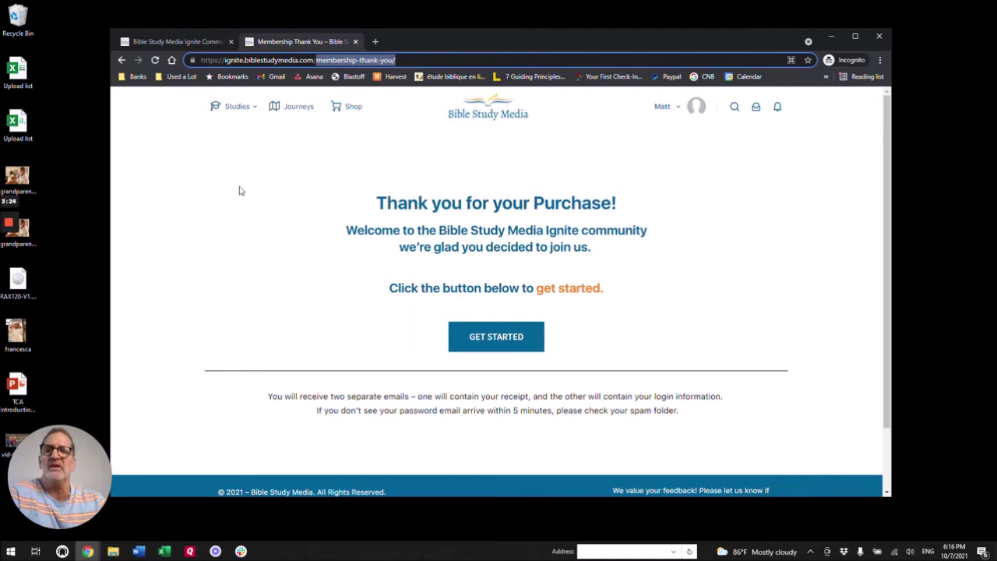
left_click(680, 109)
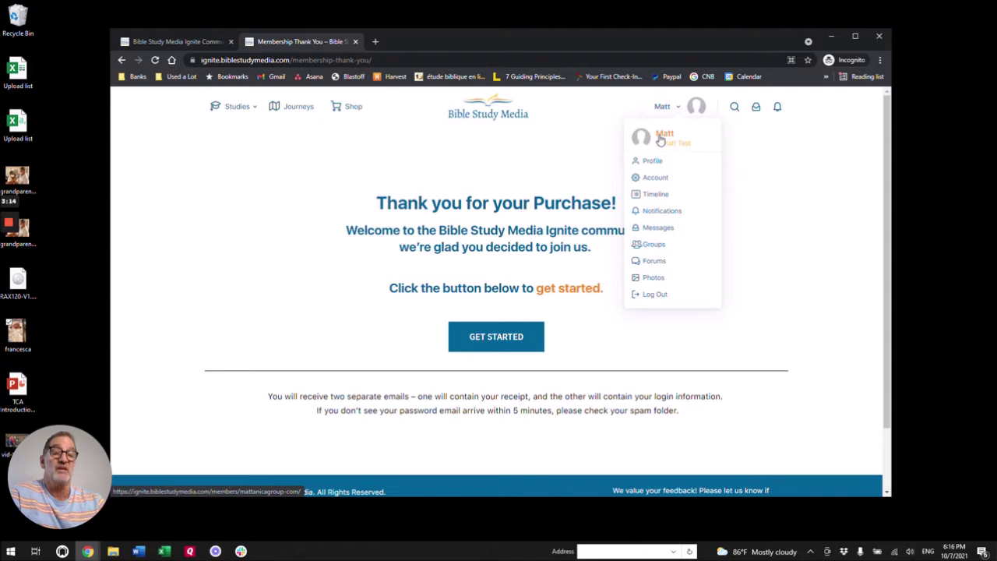
left_click(789, 292)
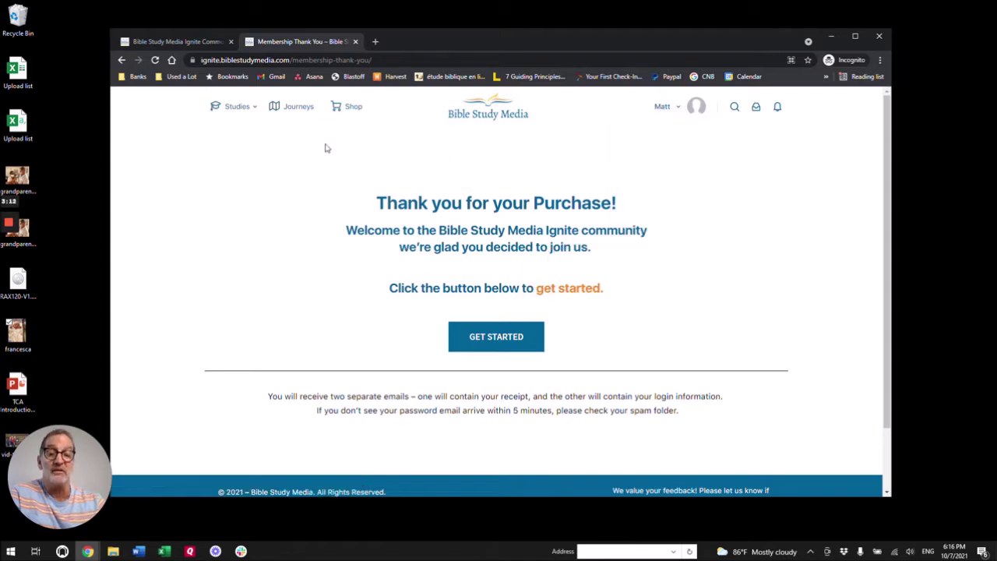
mouse_move(289, 131)
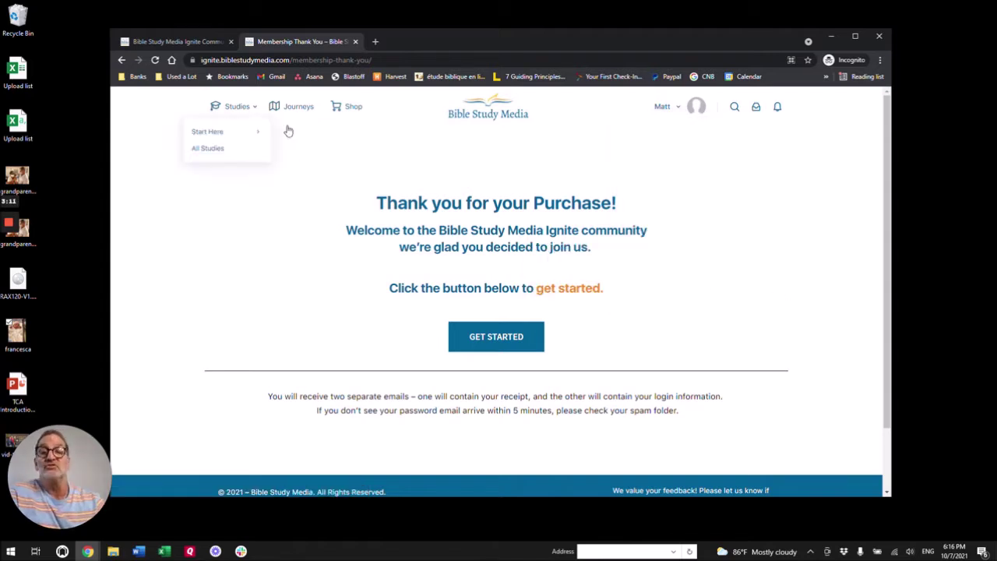
left_click(495, 338)
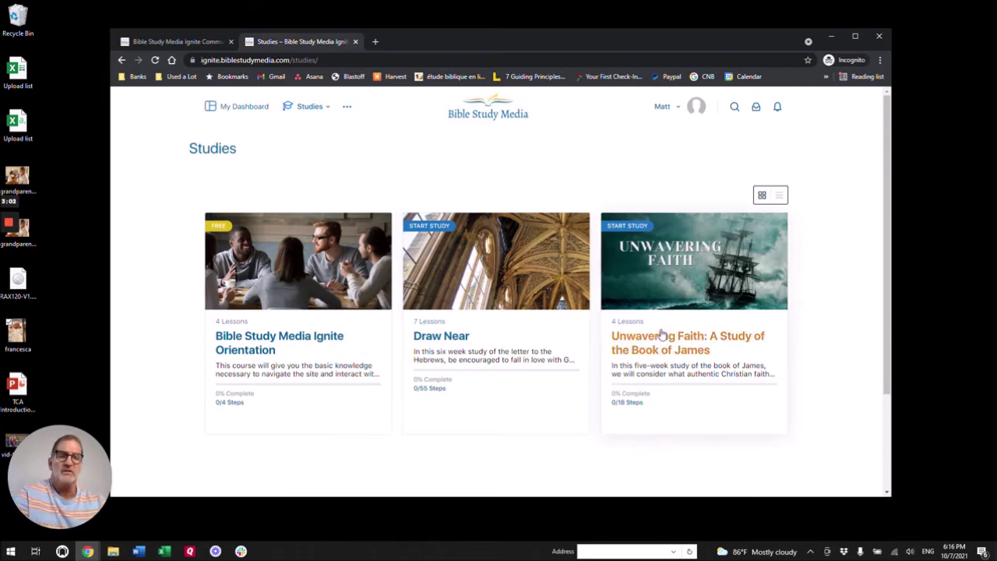
Step: Open the Unwavering Faith study and scroll through its weekly Study Content, noting Week Three locked
left_click(698, 341)
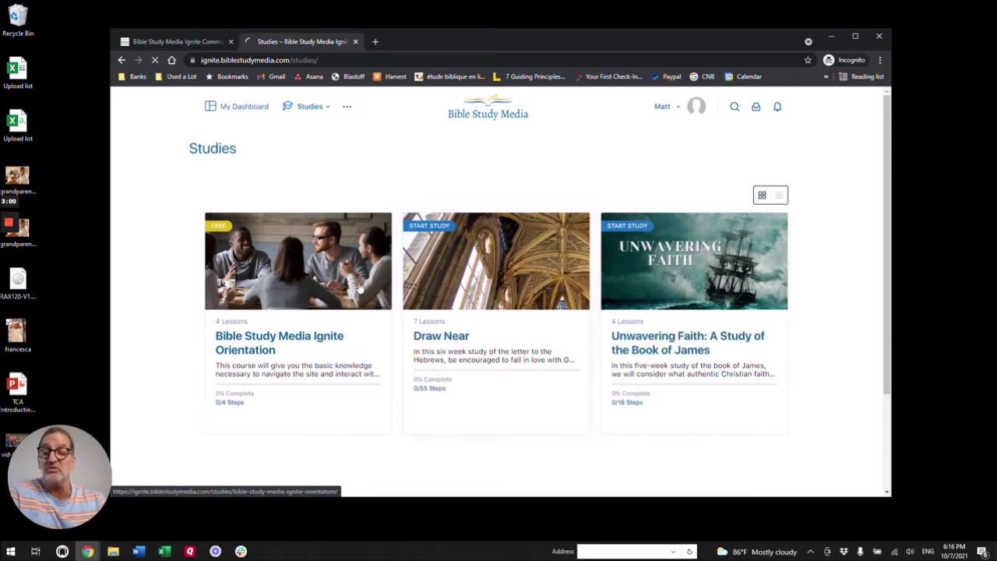
scroll(472, 257, "down", 6)
scroll(249, 289, "down", 3)
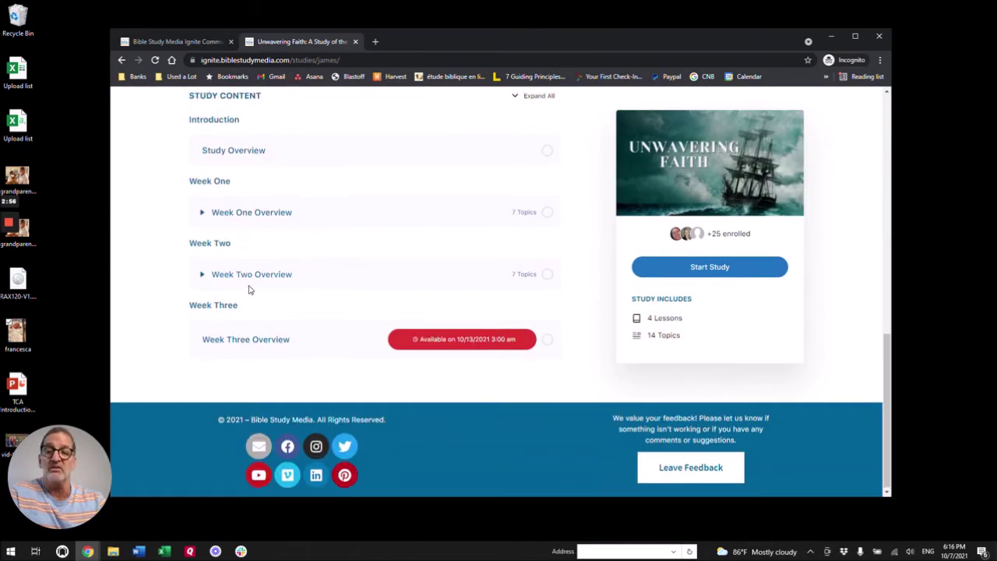
scroll(249, 289, "up", 10)
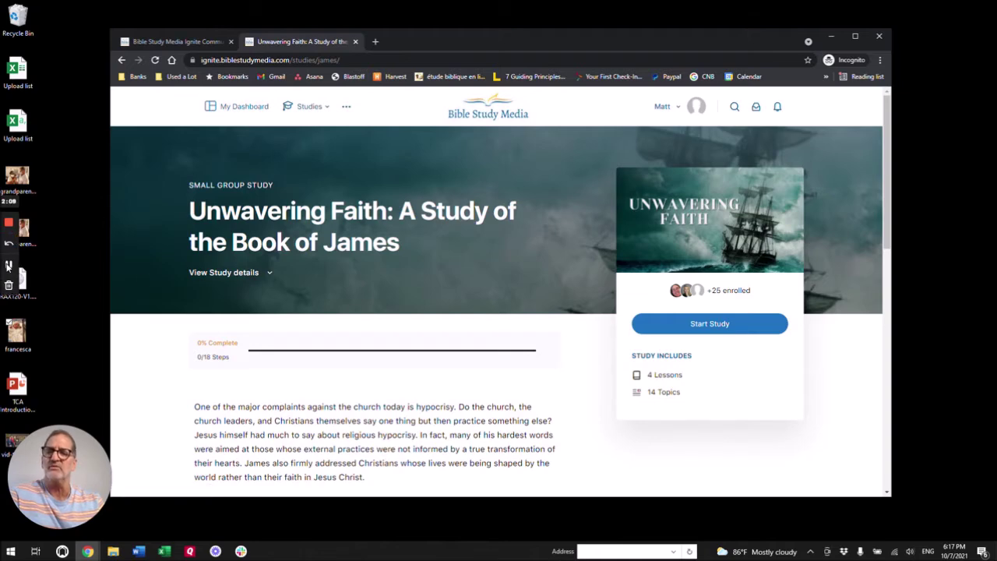
Step: Show the Thank You Page setting of the Purchase BSM Ignite Membership order form
left_click(7, 264)
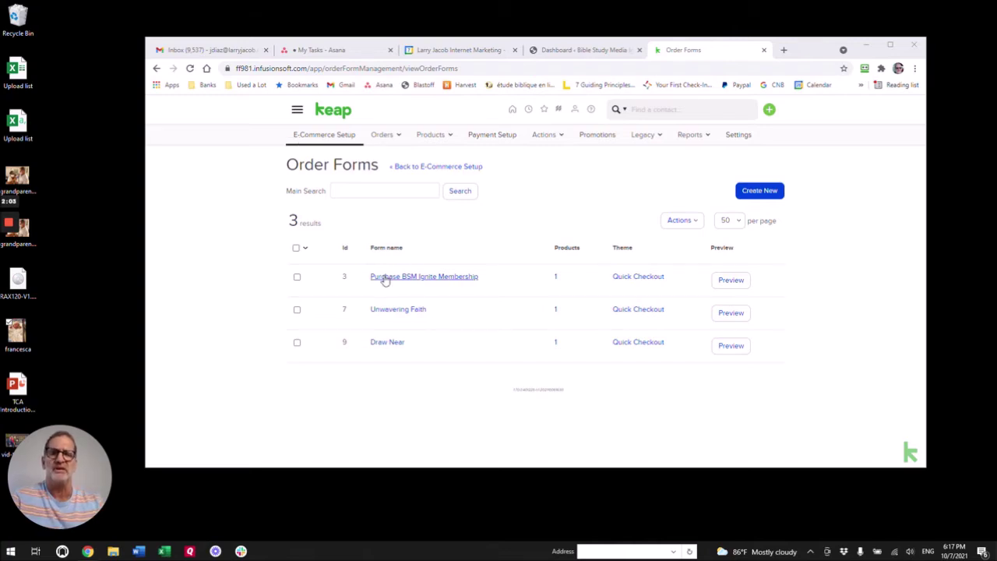
left_click(426, 279)
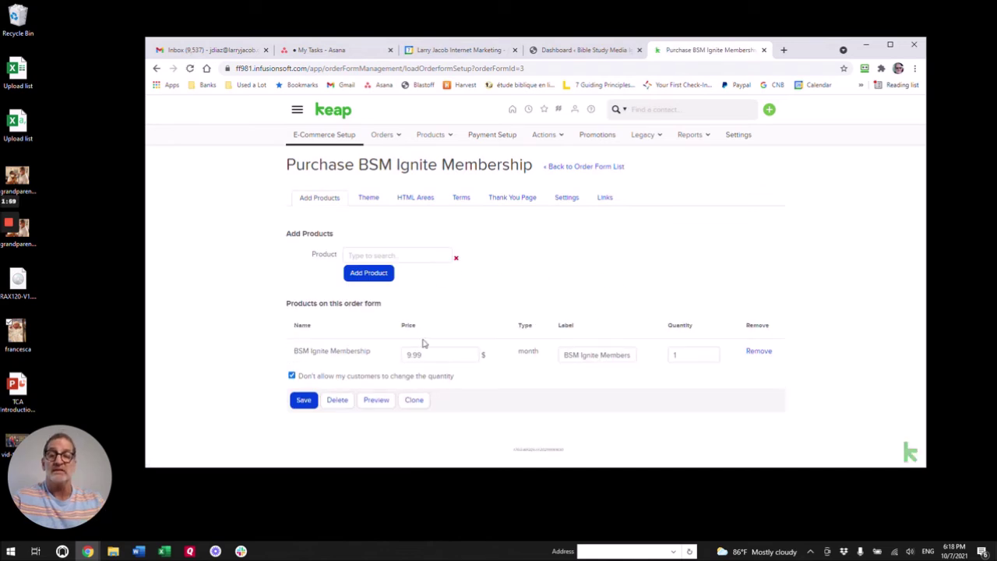
left_click(517, 198)
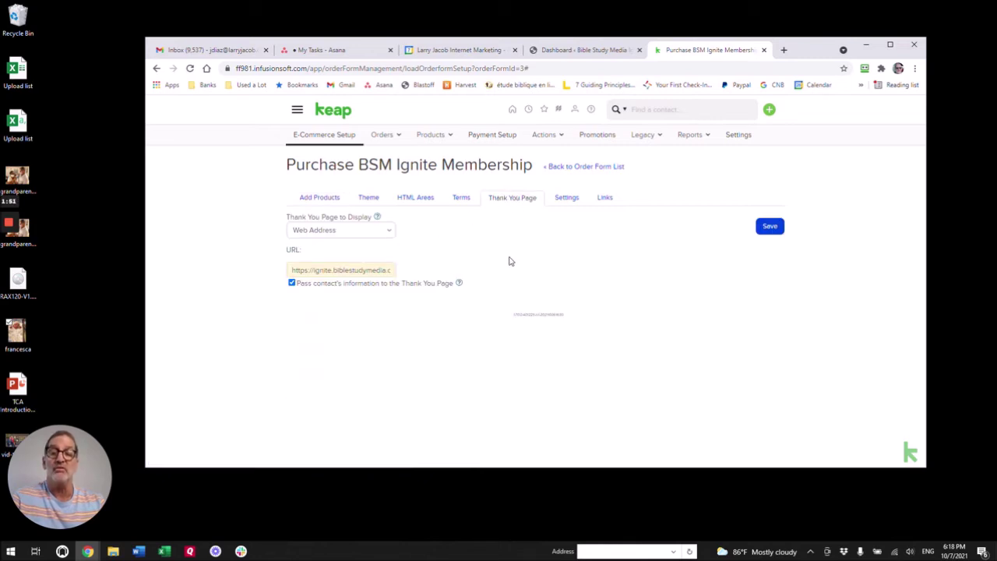
Step: Check Memberium > Settings in the WordPress dashboard, then go back to the Keap order form
left_click(571, 52)
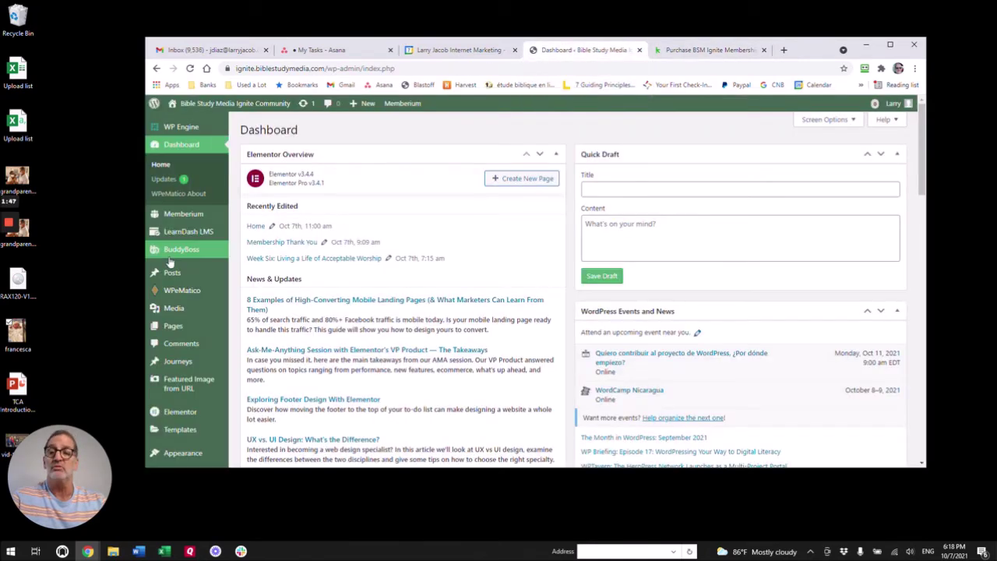
mouse_move(187, 216)
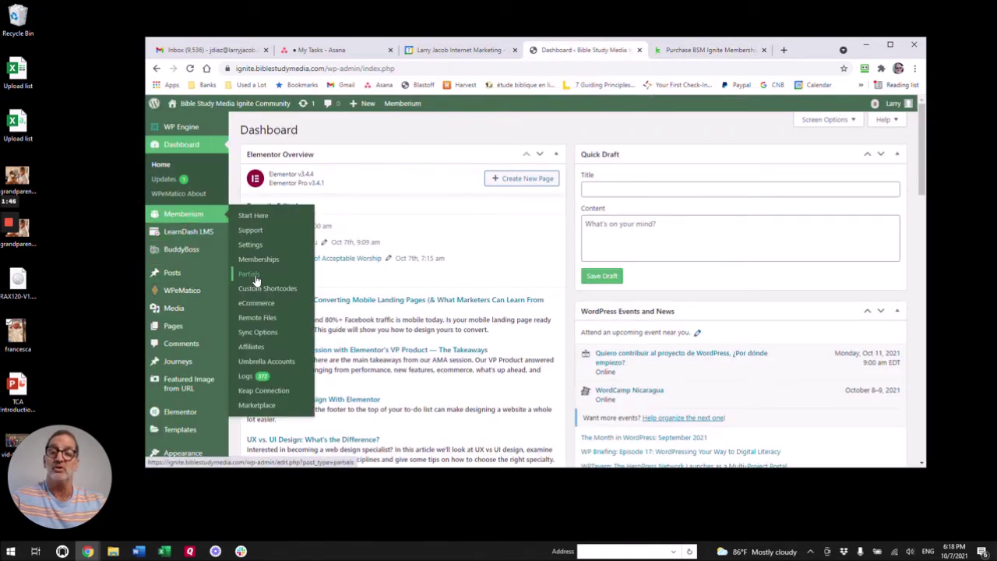
left_click(254, 251)
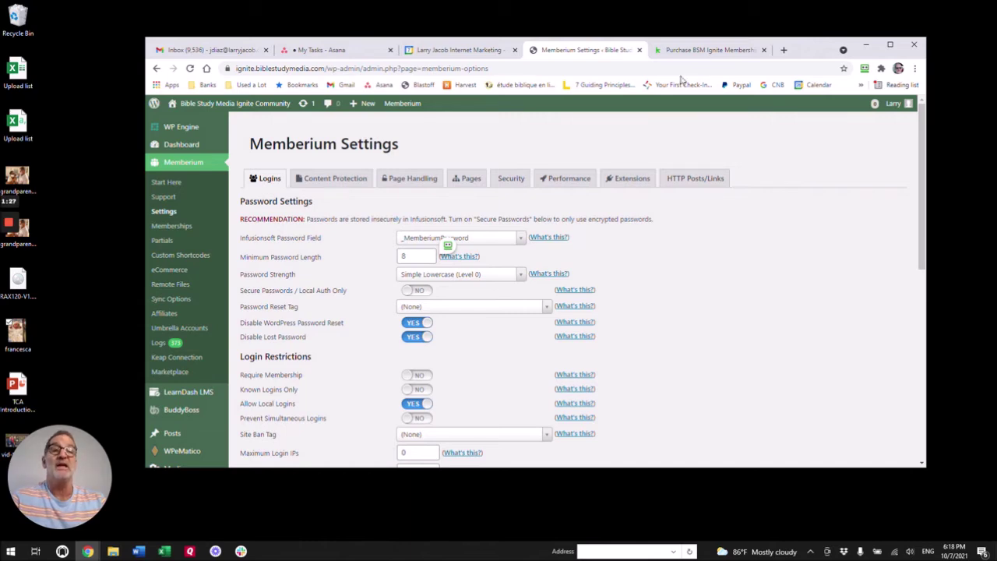
left_click(694, 51)
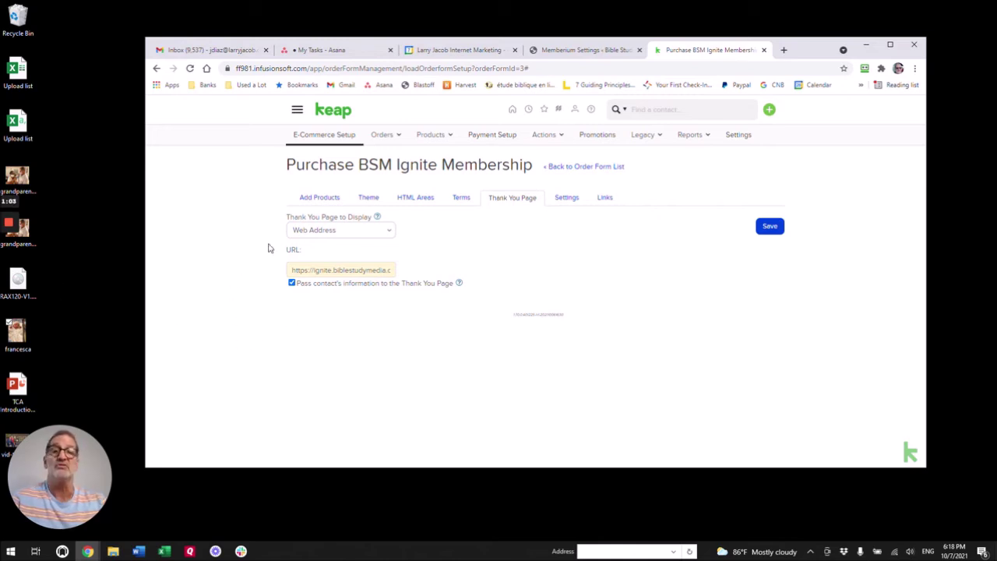
Step: Select the membership-thank-you page's address and launch Edit with Elementor for it
left_click(8, 265)
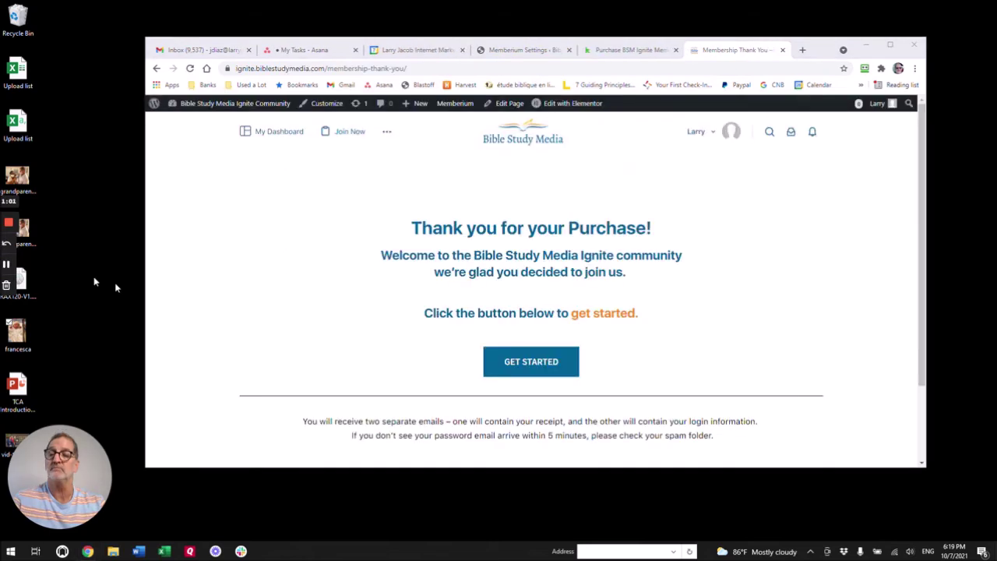
left_click_drag(407, 69, 234, 69)
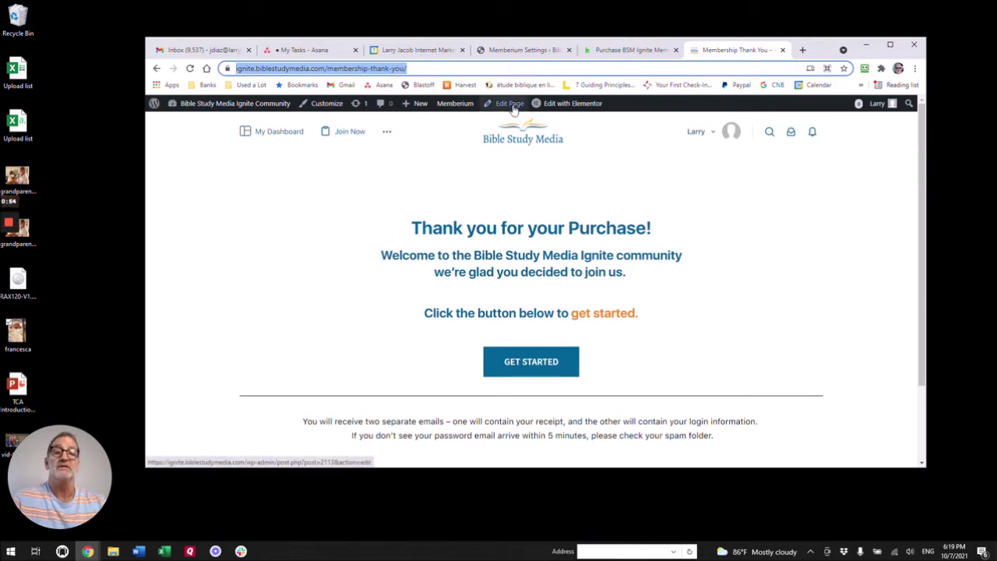
left_click(581, 107)
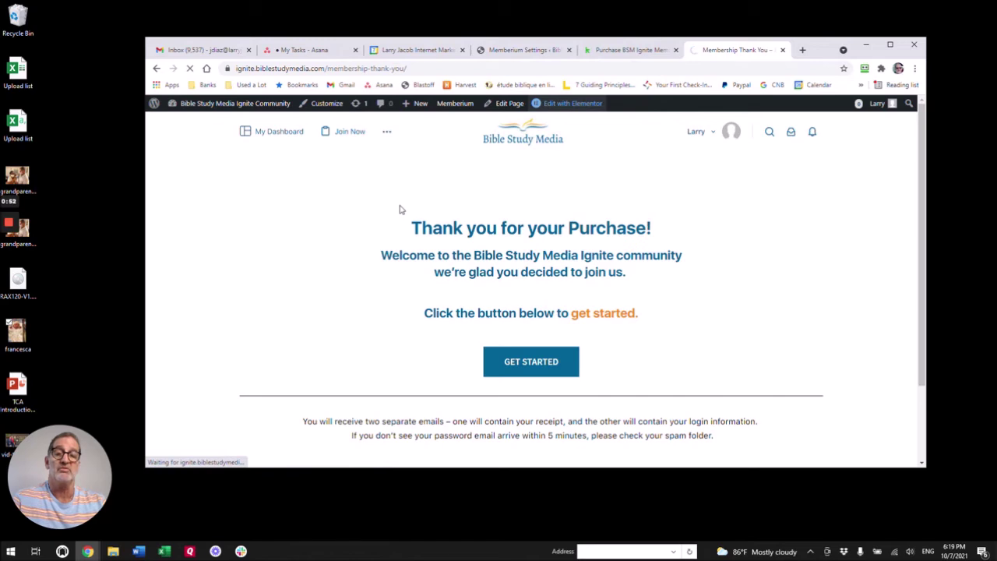